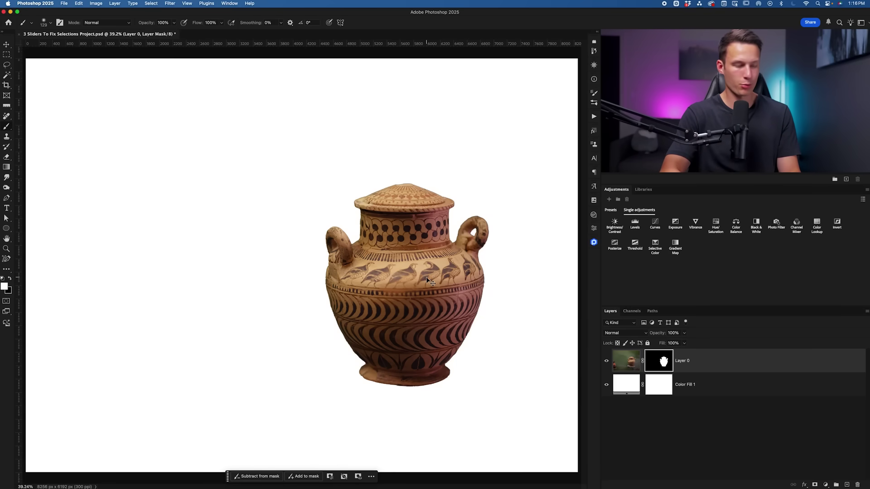
Zoom in to inspect the handle's mask edge, then zoom back out and switch to a selection tool (W).
key("super+equal")
key("super+equal")
key("super+equal")
key("super+equal")
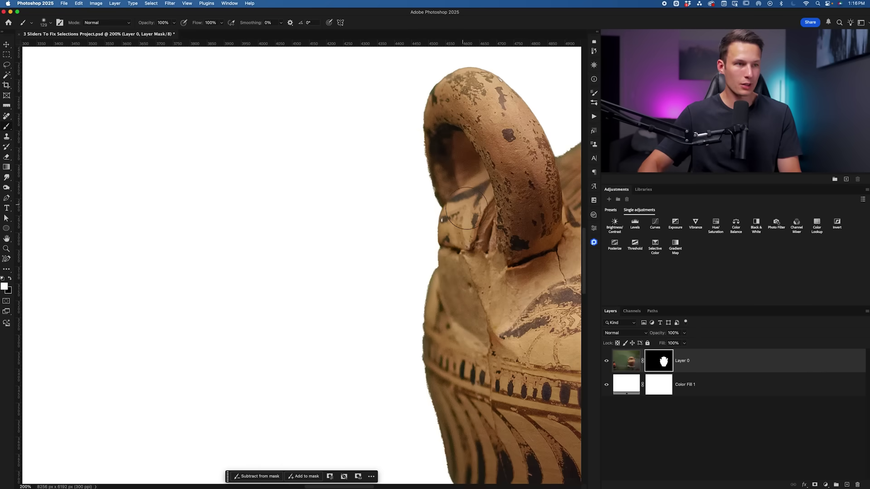
scroll(427, 175, "right", 5)
scroll(440, 171, "right", 15)
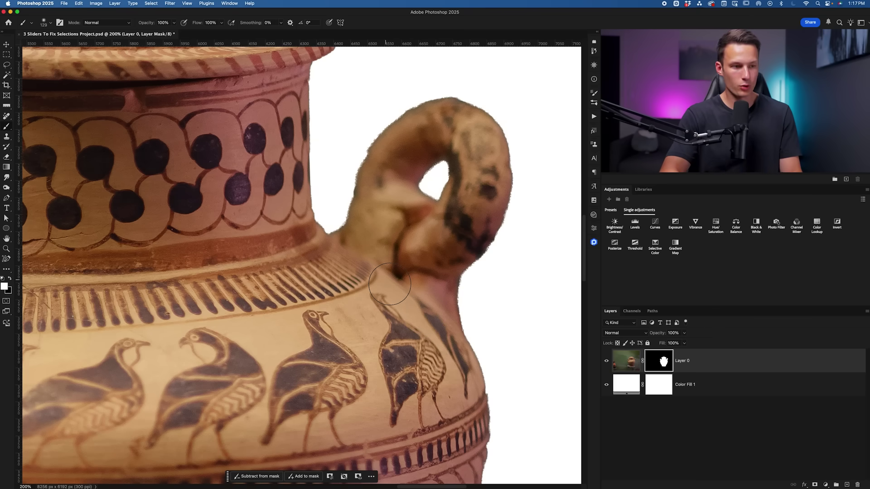
key("super+minus")
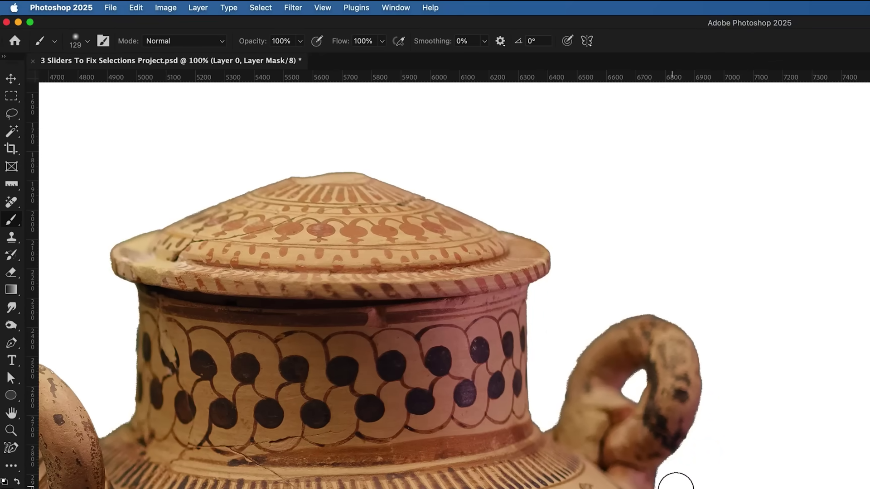
key("w")
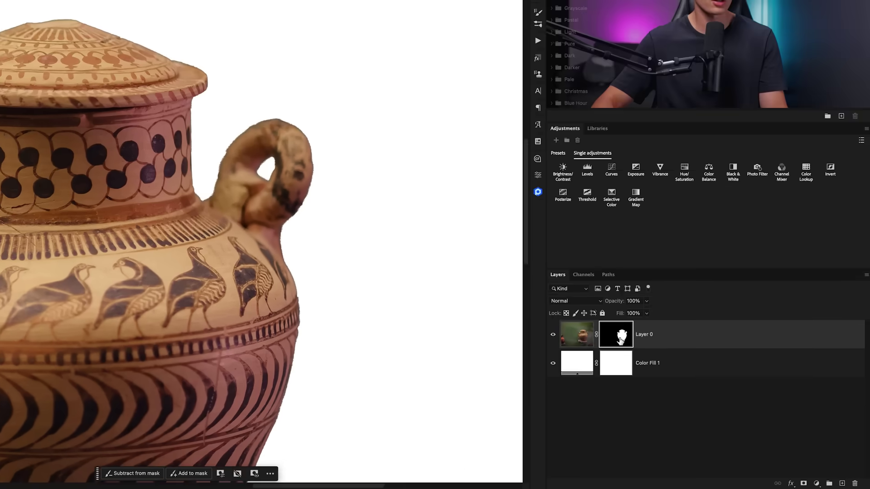
Open Select and Mask on Layer 0's mask with the On White view.
double_click(512, 275)
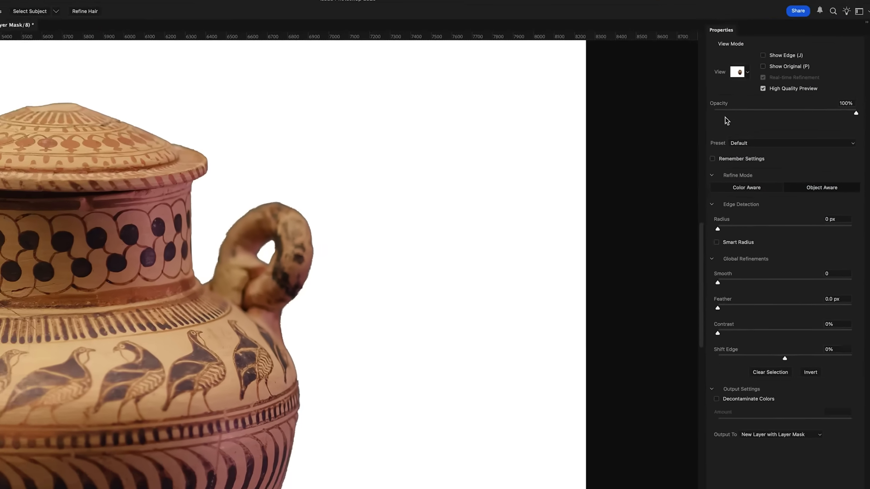
left_click(746, 73)
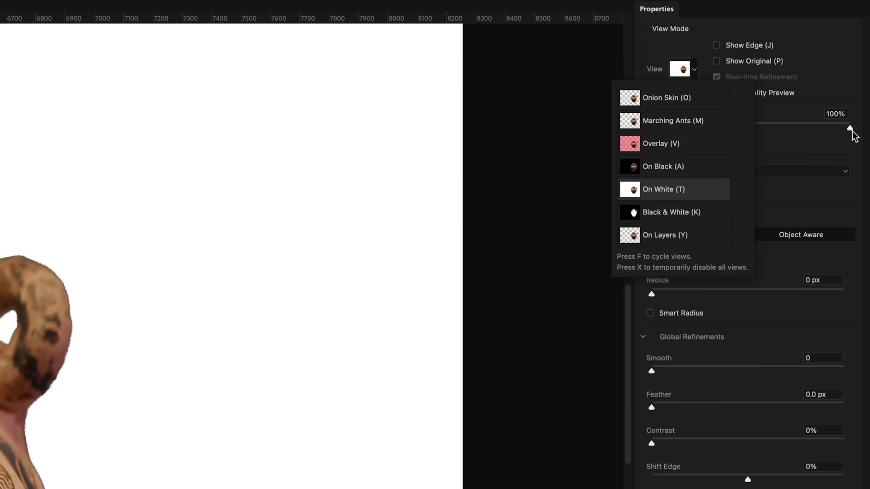
left_click(831, 139)
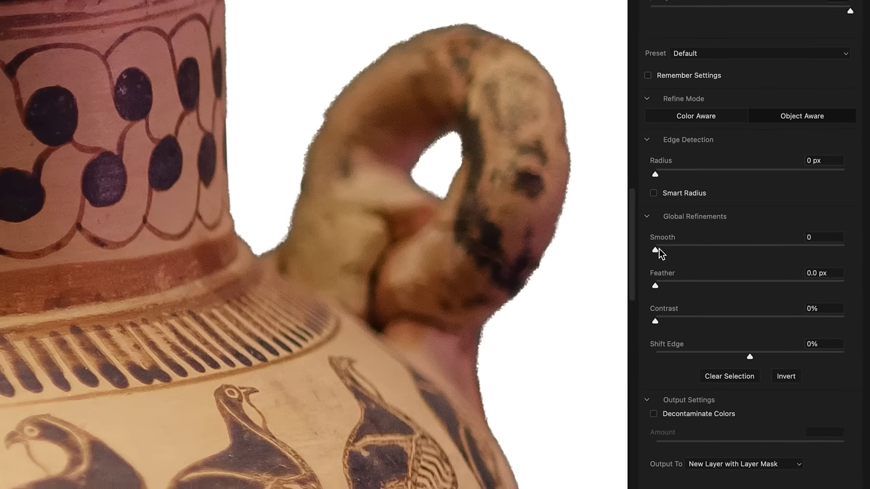
Adjust the Global Refinements Smooth slider, settling it at 28.
left_click_drag(745, 249, 818, 252)
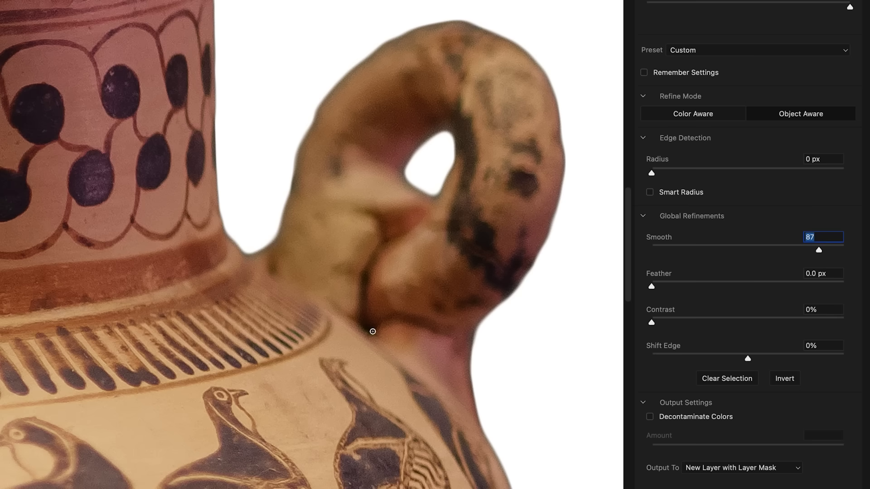
scroll(381, 341, "up", 3)
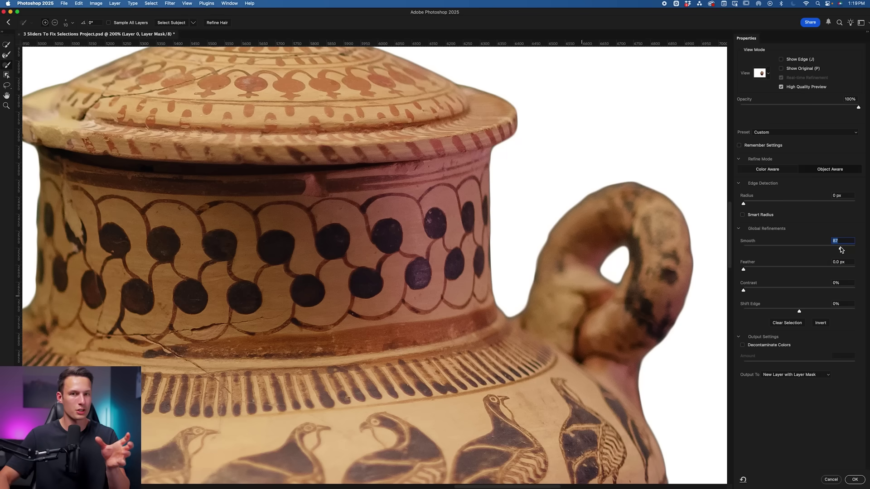
left_click_drag(842, 250, 759, 252)
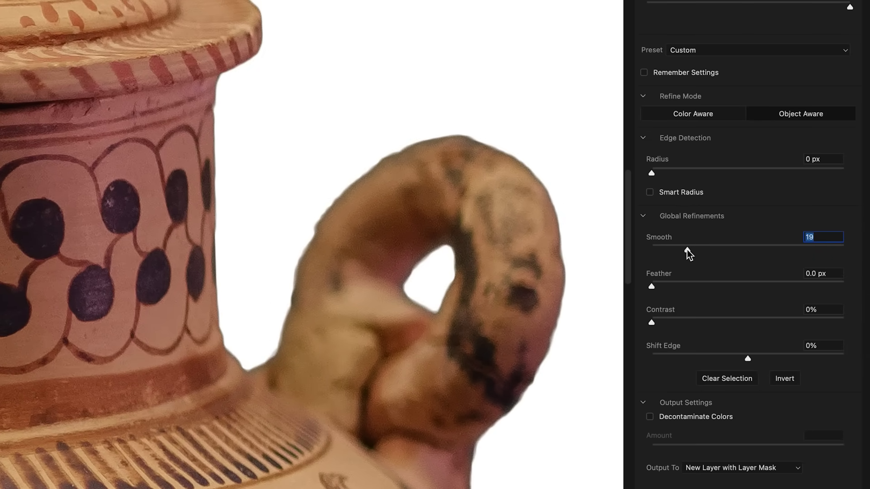
left_click_drag(686, 249, 706, 251)
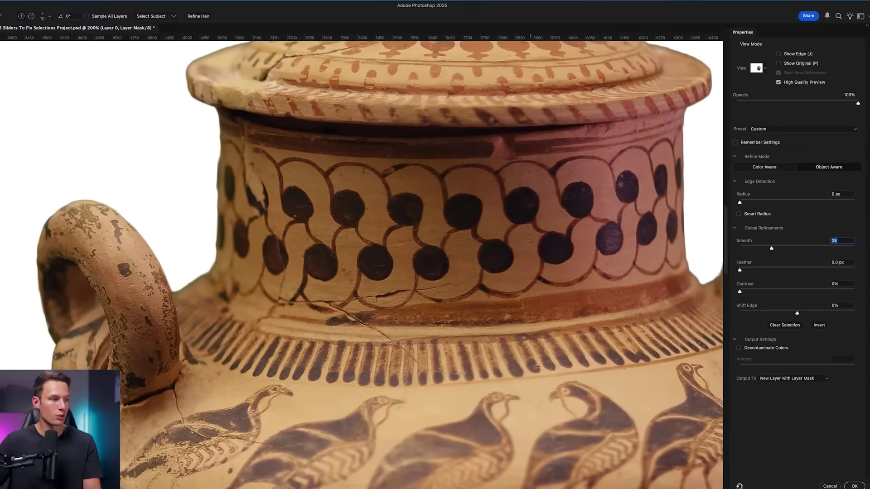
scroll(539, 240, "up", 5)
scroll(539, 240, "up", 10)
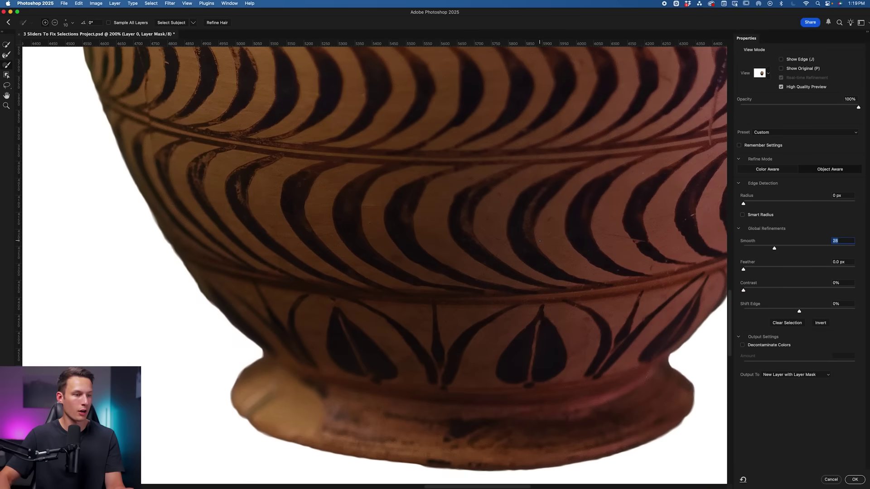
scroll(589, 208, "right", 6)
scroll(645, 178, "up", 10)
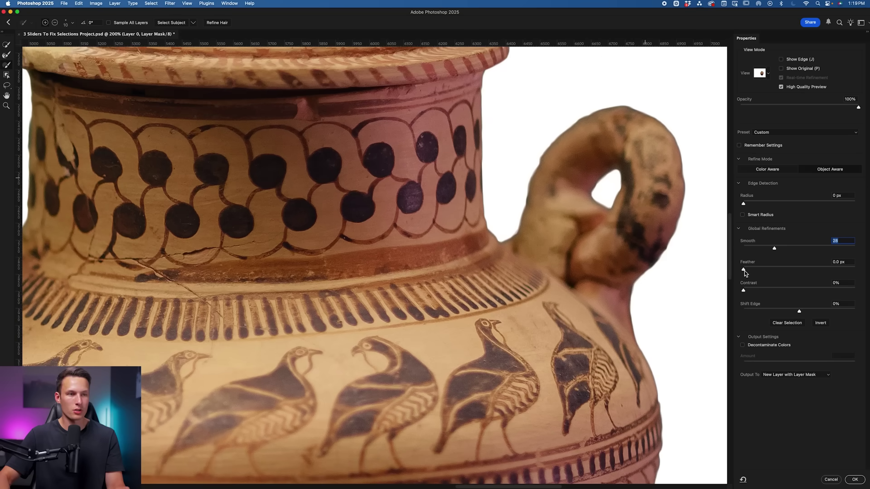
Set Feather to 4.4 px and raise Contrast to 39% on the mask edge.
scroll(531, 172, "right", 1)
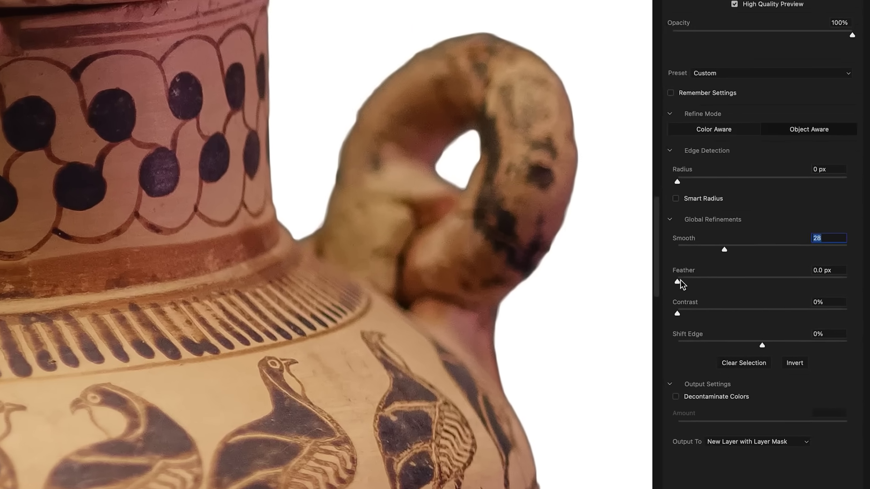
mouse_move(680, 280)
left_mouse_down()
mouse_move(666, 285)
mouse_move(680, 284)
left_mouse_up()
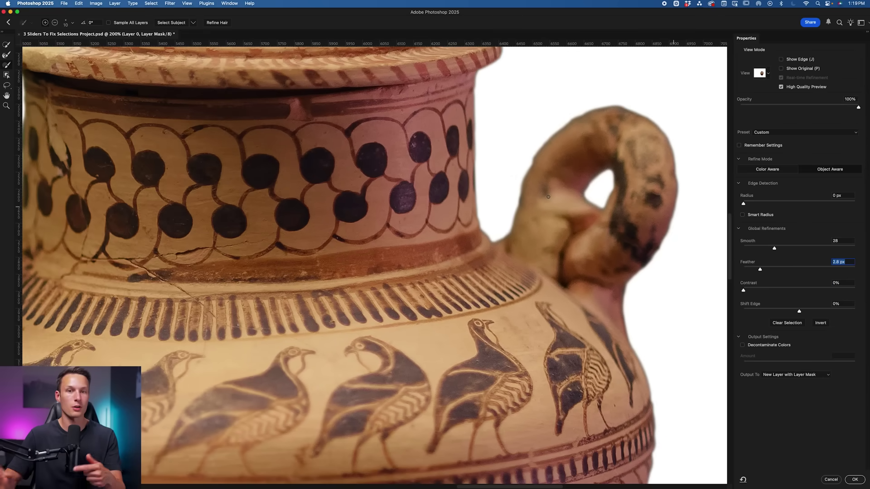
scroll(549, 197, "up", 3)
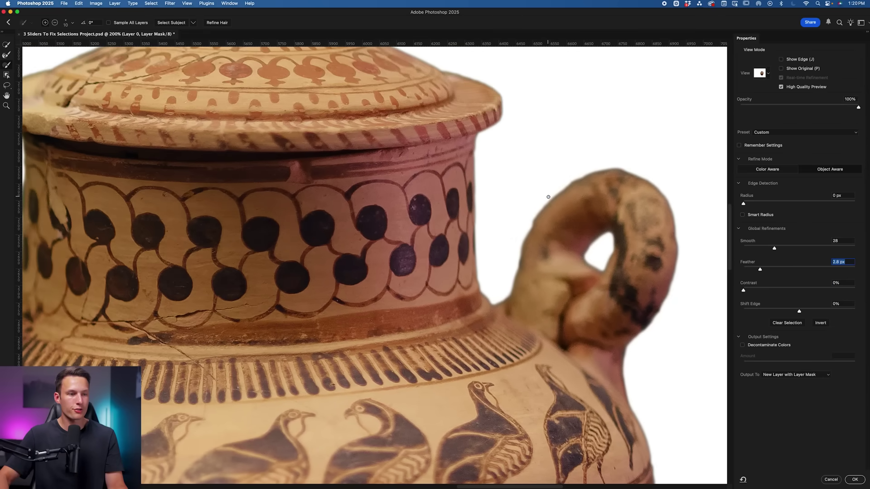
left_click_drag(760, 269, 770, 270)
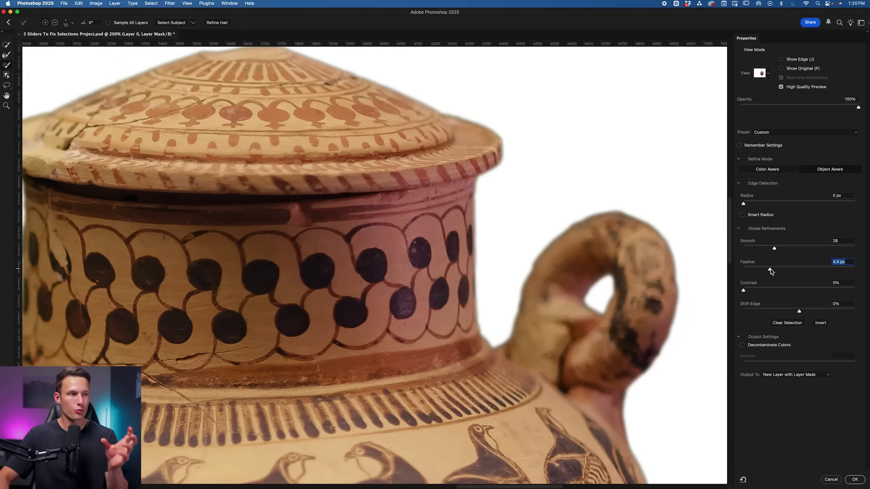
scroll(421, 224, "left", 5)
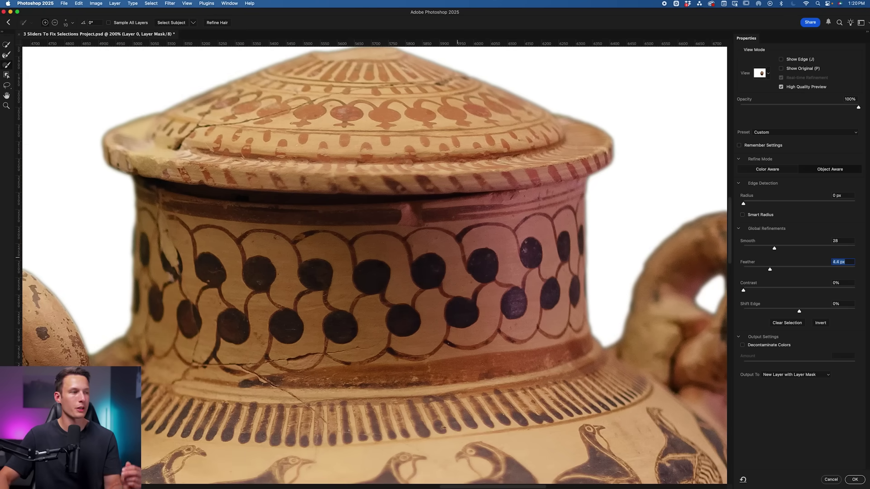
scroll(507, 286, "right", 5)
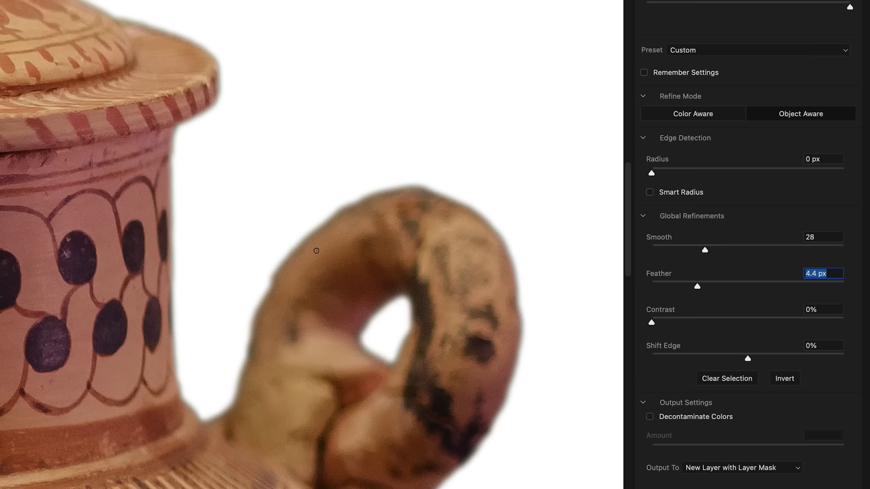
left_click_drag(652, 324, 727, 325)
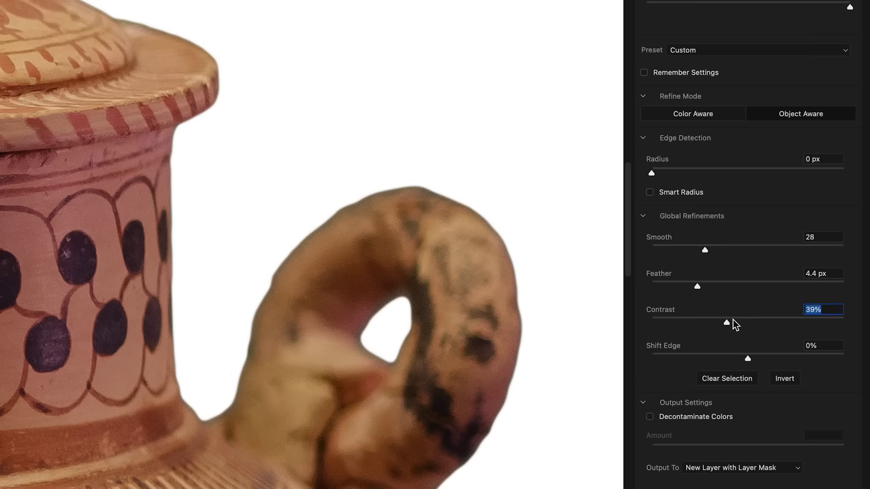
Raise Contrast to 53%, then toggle to compare against the original mask.
left_click_drag(733, 321, 739, 323)
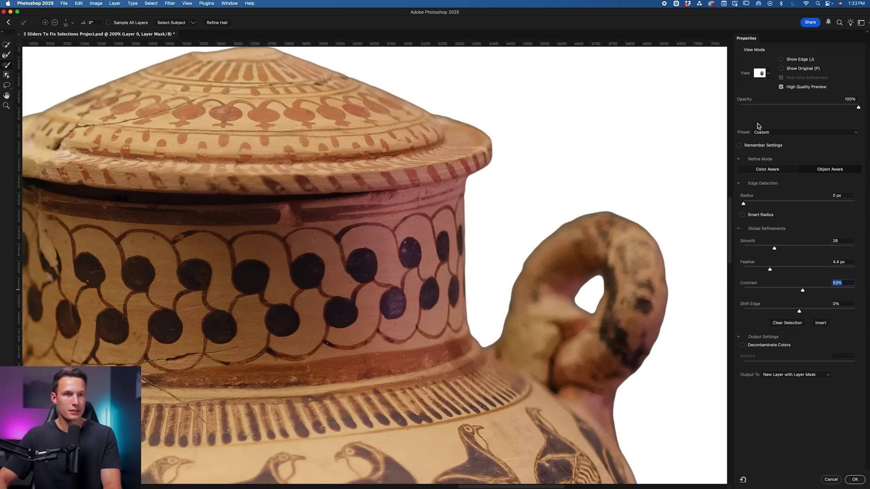
left_click(794, 68)
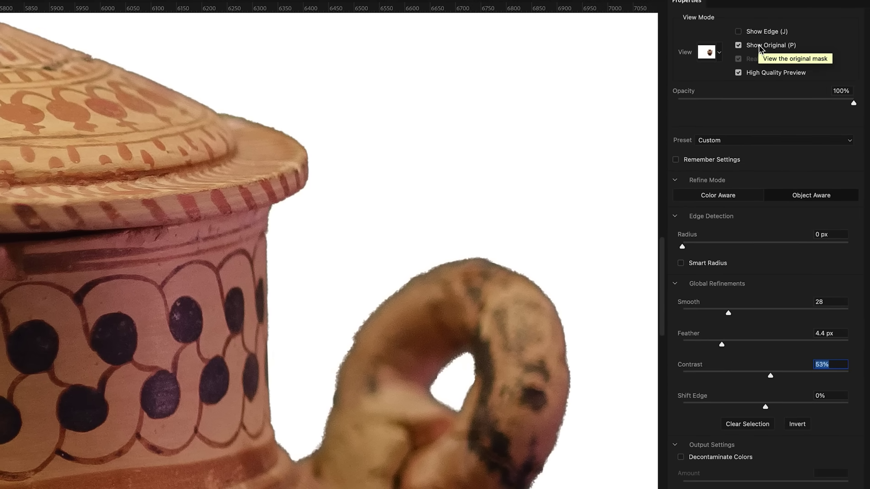
left_click(760, 47)
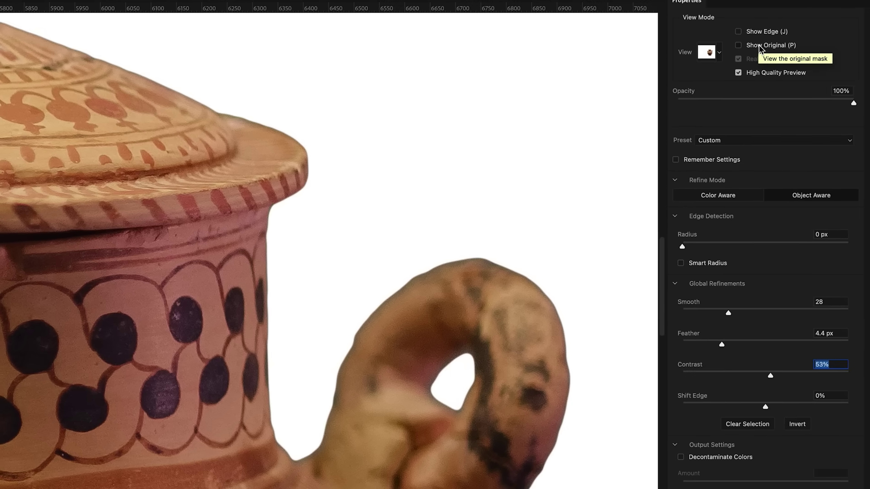
left_click(759, 46)
left_click(760, 46)
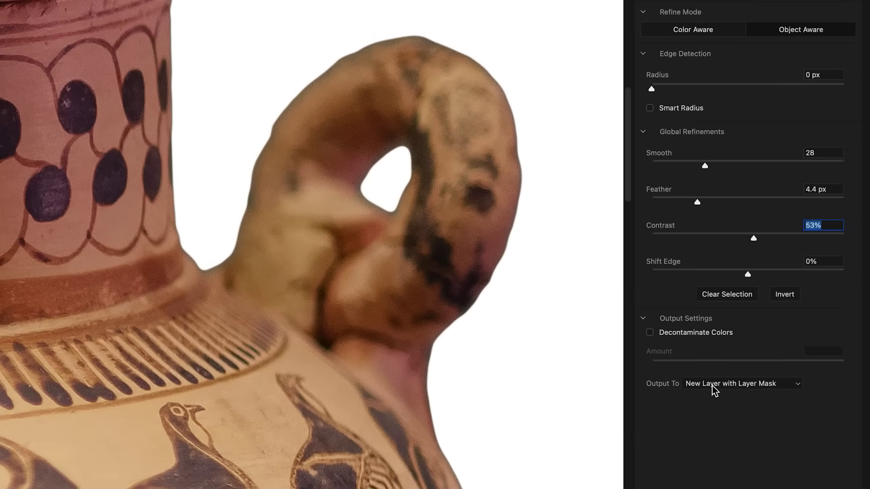
Output the refinement to a new layer with layer mask.
left_click(731, 382)
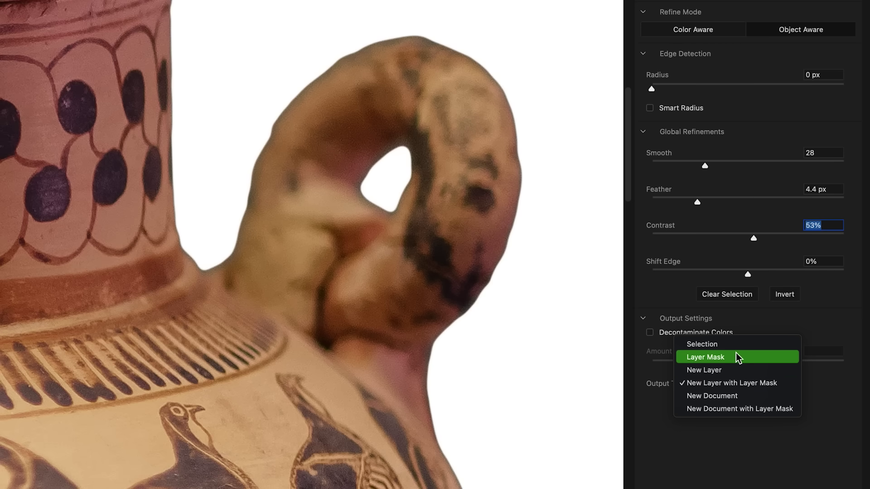
left_click(719, 456)
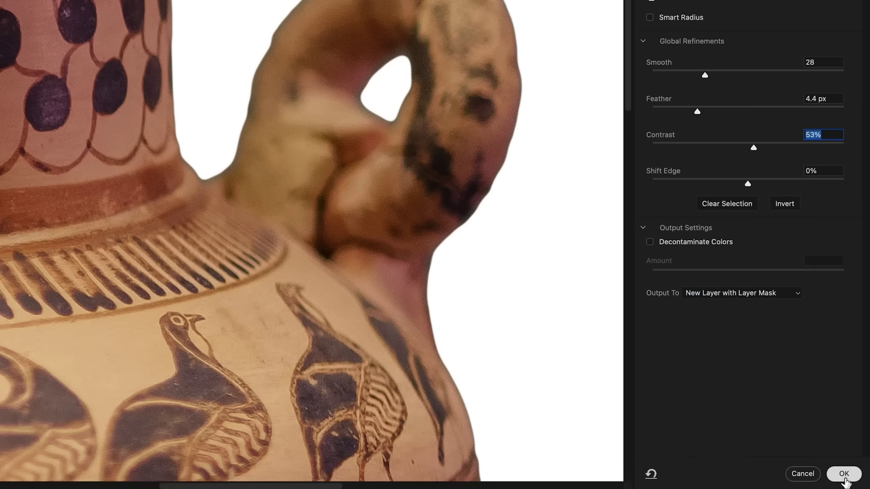
left_click(841, 472)
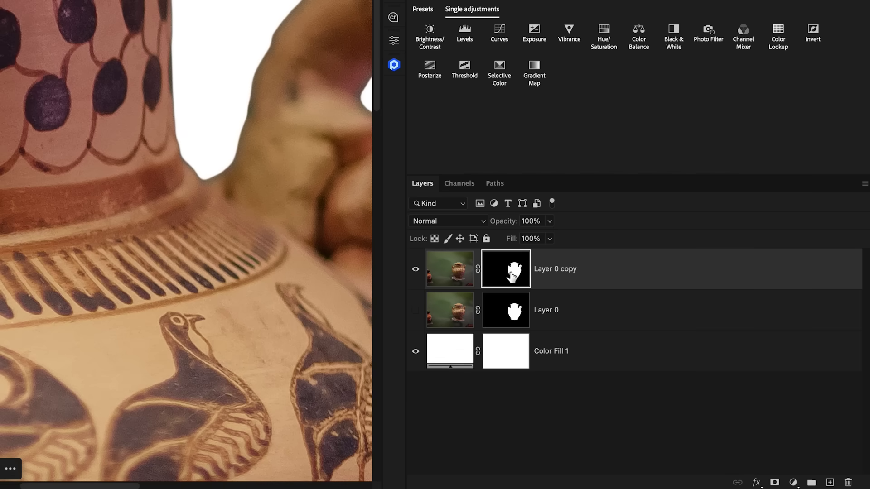
Rename the new layer 'Select and Mask' and convert it to a Smart Object.
double_click(557, 270)
type("Select and Mask")
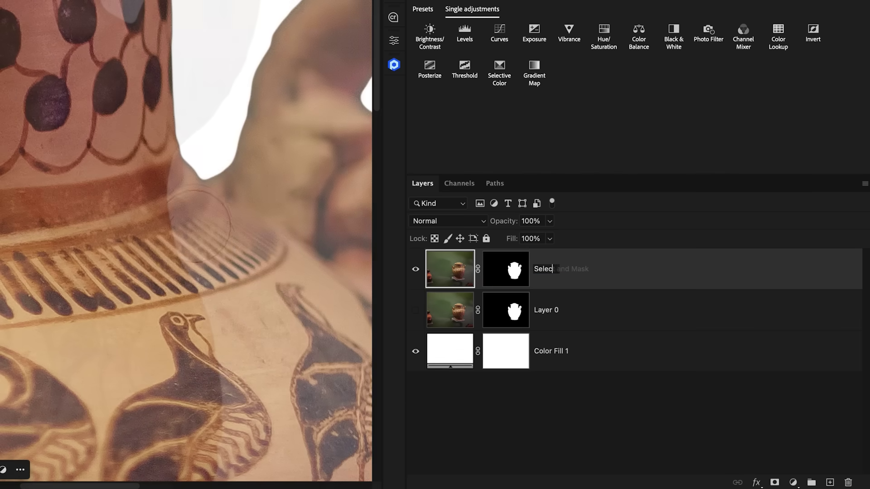
key("Return")
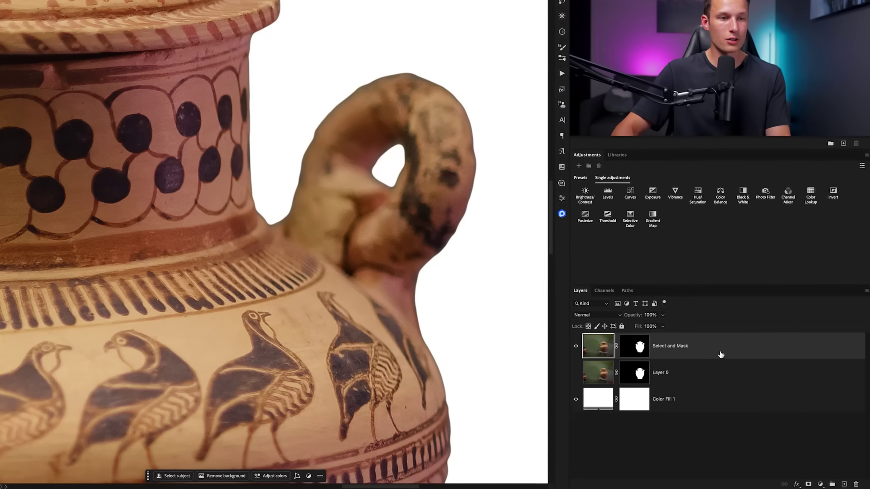
right_click(726, 362)
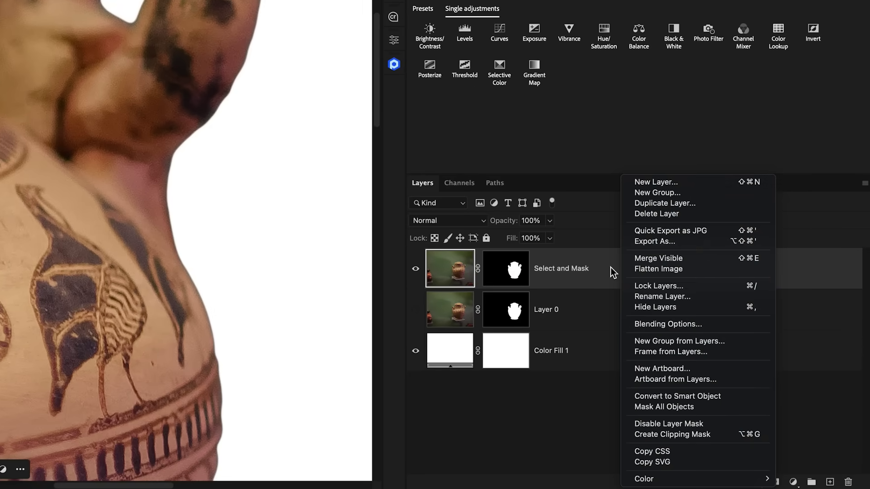
left_click(729, 398)
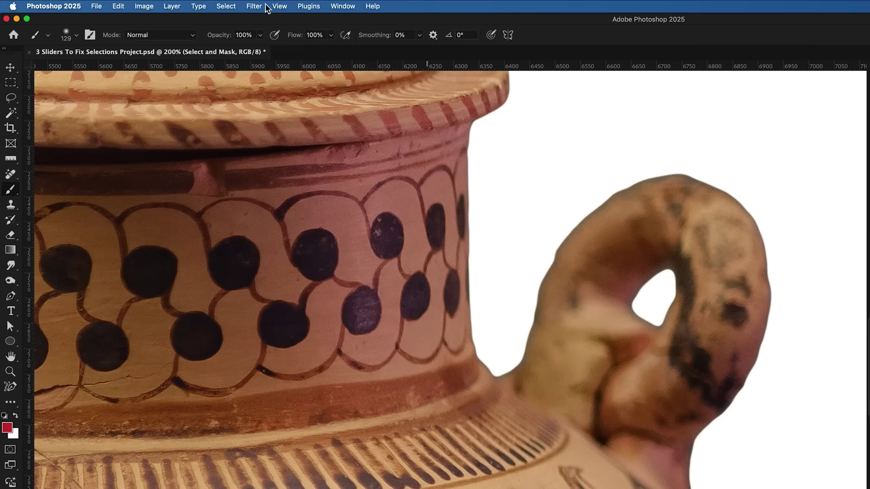
Apply a 5.0 px Gaussian Blur smart filter to the Select and Mask layer.
left_click(256, 7)
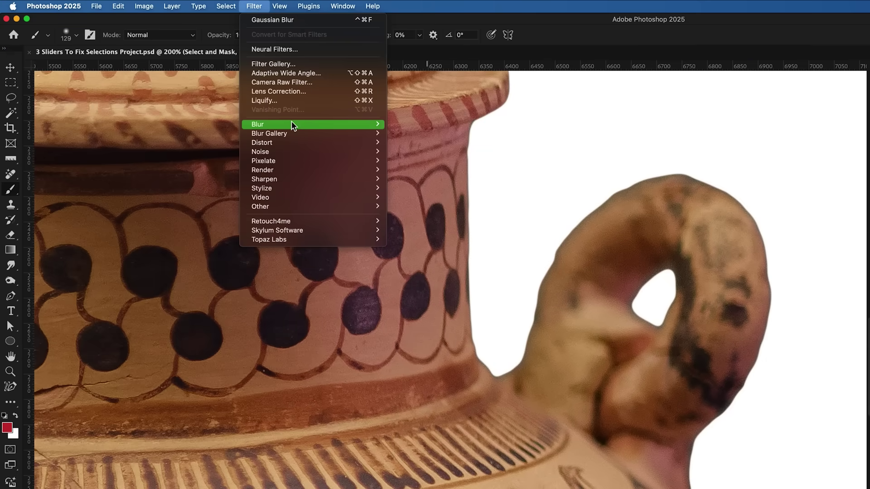
mouse_move(292, 124)
left_click(457, 162)
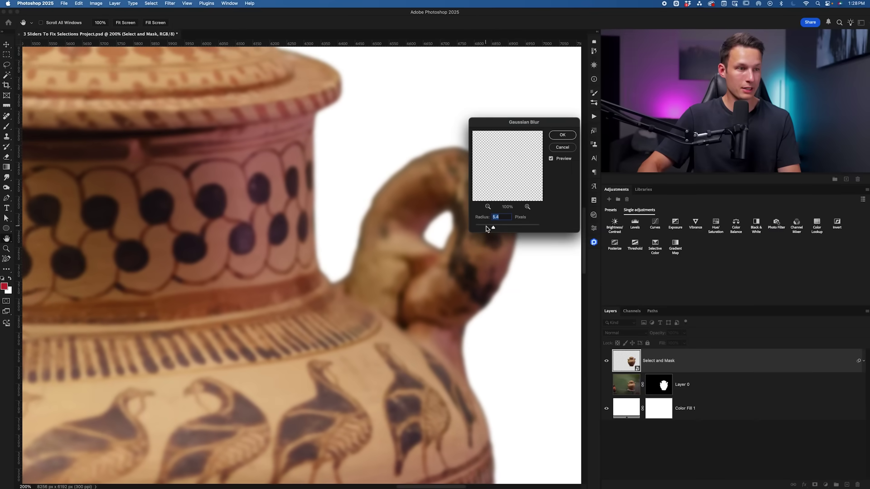
scroll(394, 237, "right", 5)
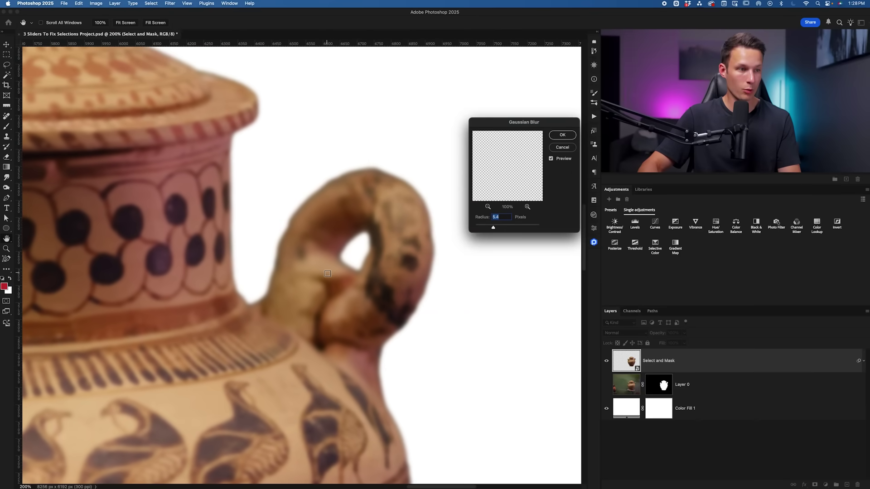
key("Down")
key("Down")
key("Down")
key("Down")
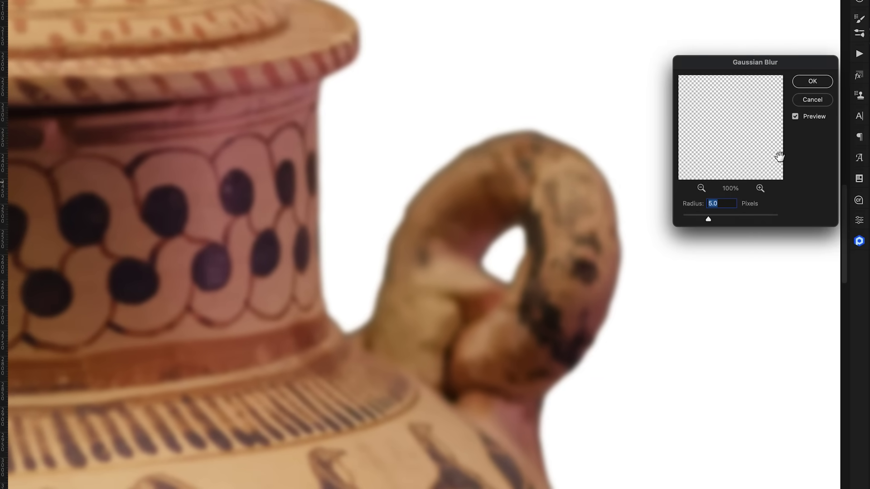
left_click(824, 83)
scroll(563, 254, "up", 5)
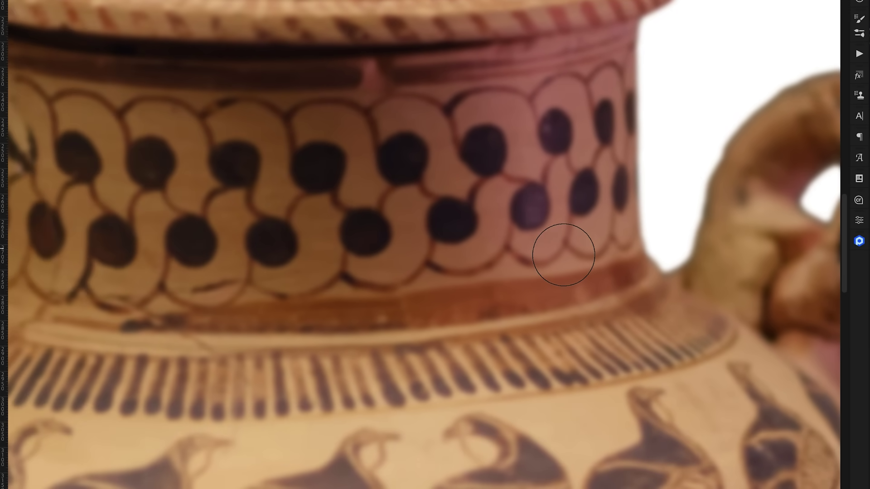
scroll(564, 254, "down", 4)
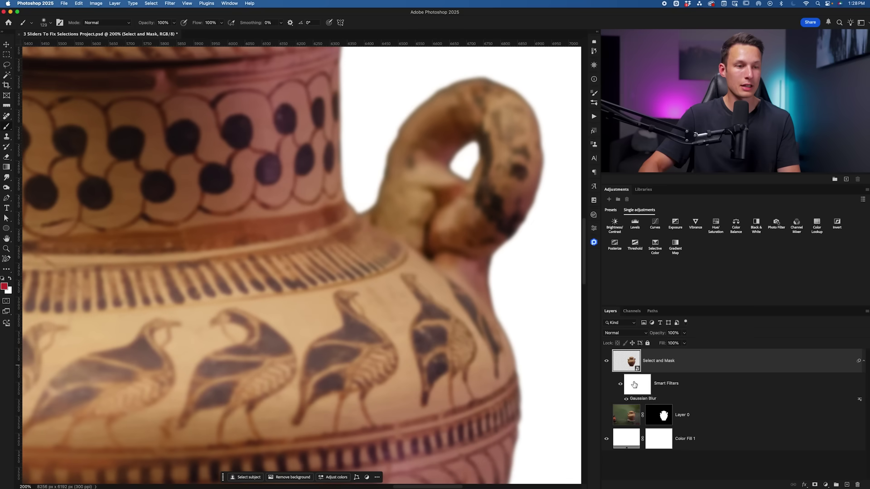
Select the Gaussian Blur filter mask and invert it to black.
left_click(634, 382)
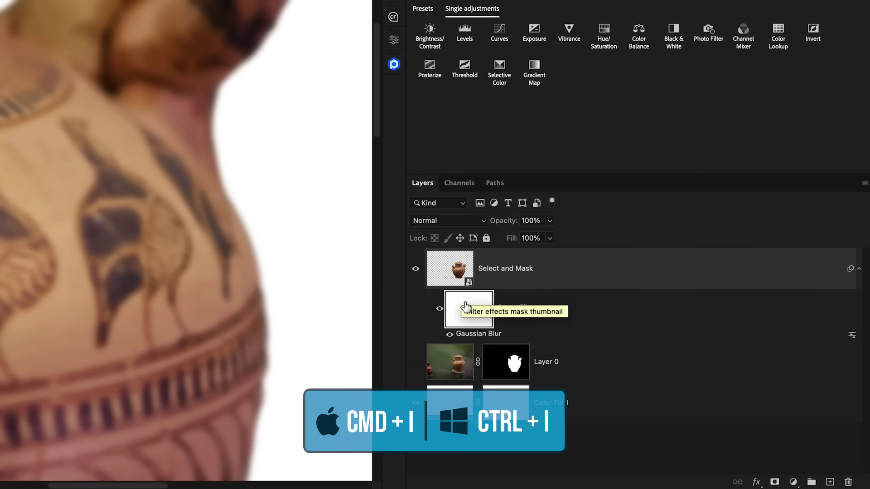
key("ctrl+i")
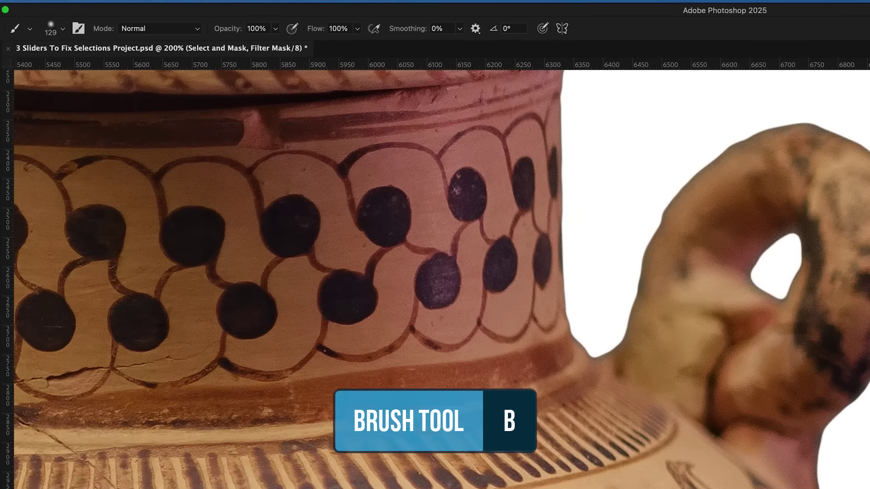
Choose the 129 px Soft Round brush from the brush preset picker.
left_click(87, 43)
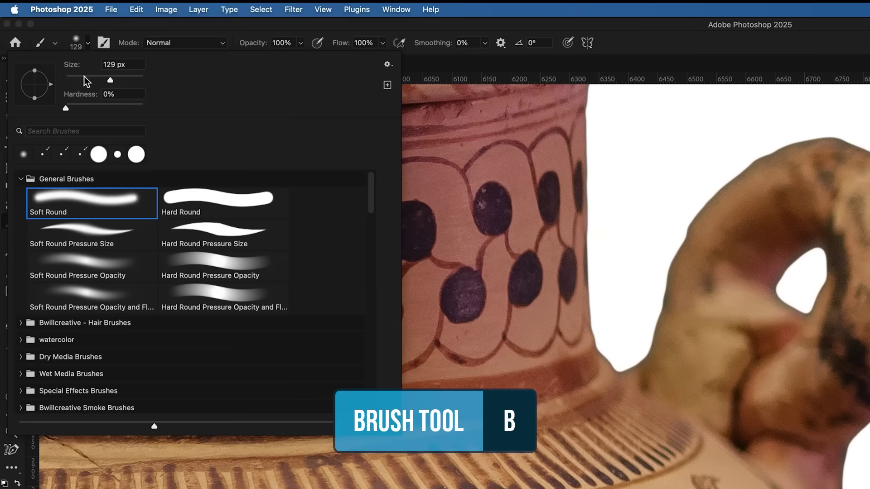
left_click(265, 32)
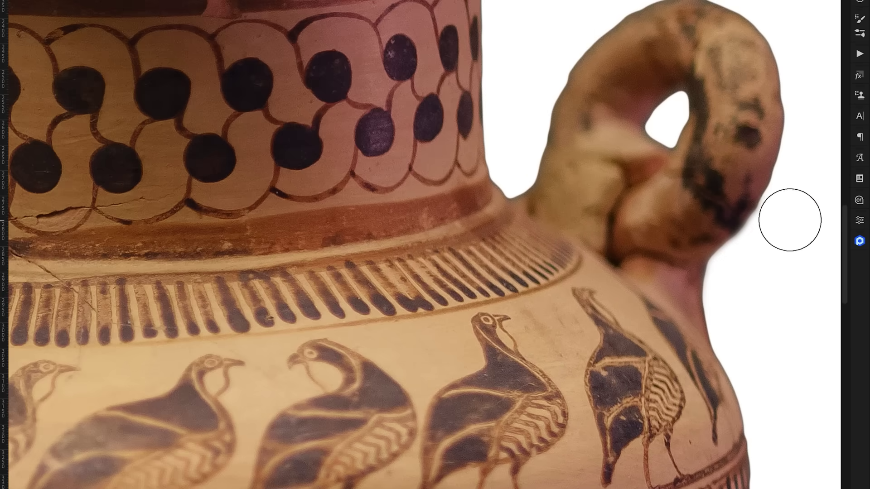
scroll(810, 174, "up", 2)
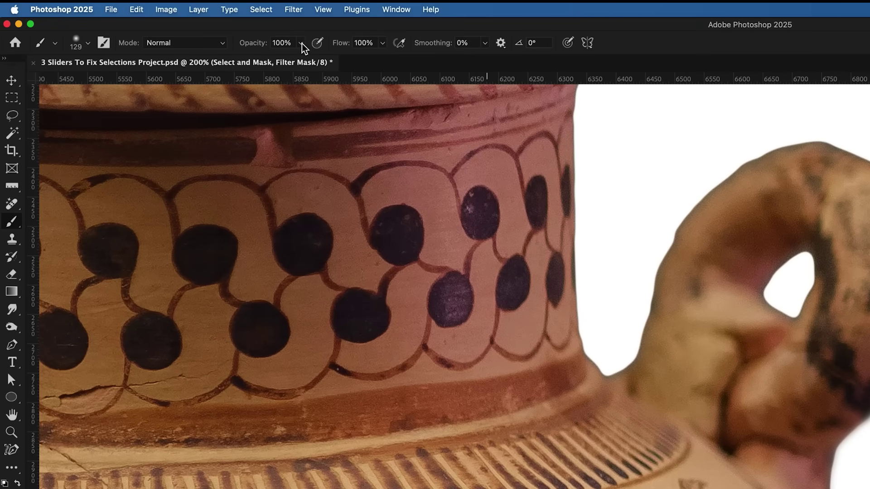
Lower brush opacity to about 30% and paint white along the vase's outer edges.
left_click(301, 43)
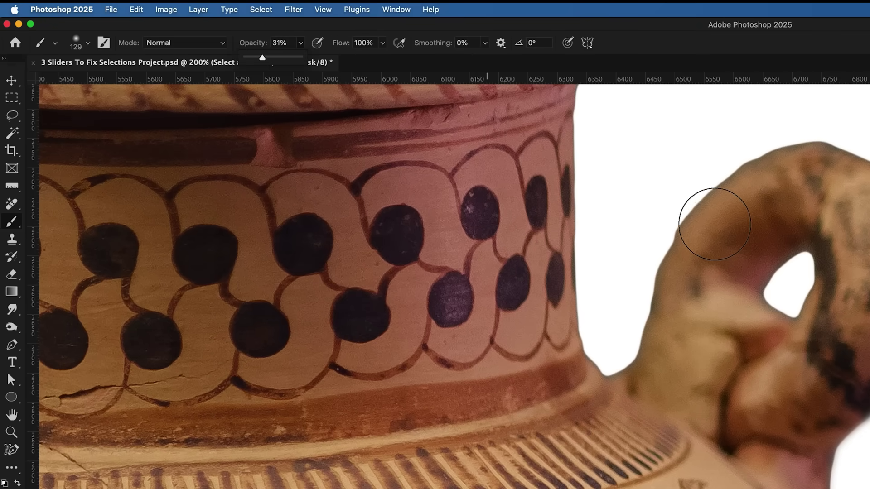
scroll(835, 217, "up", 2)
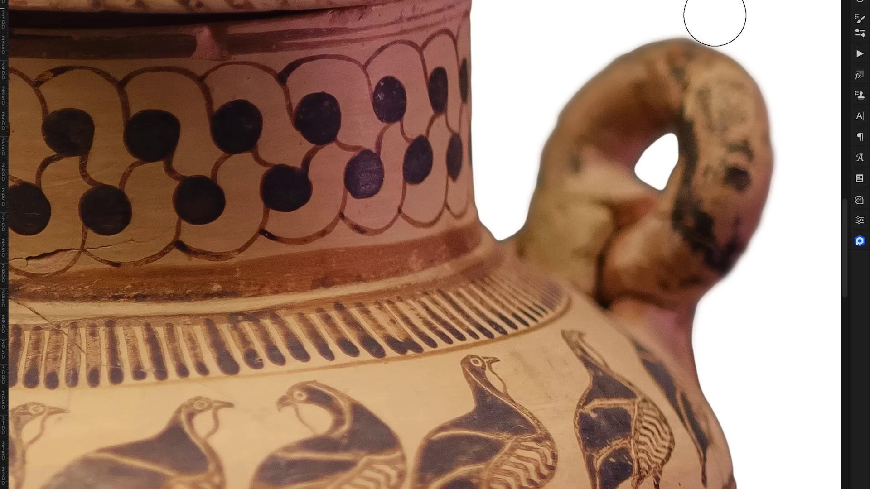
scroll(732, 217, "down", 3)
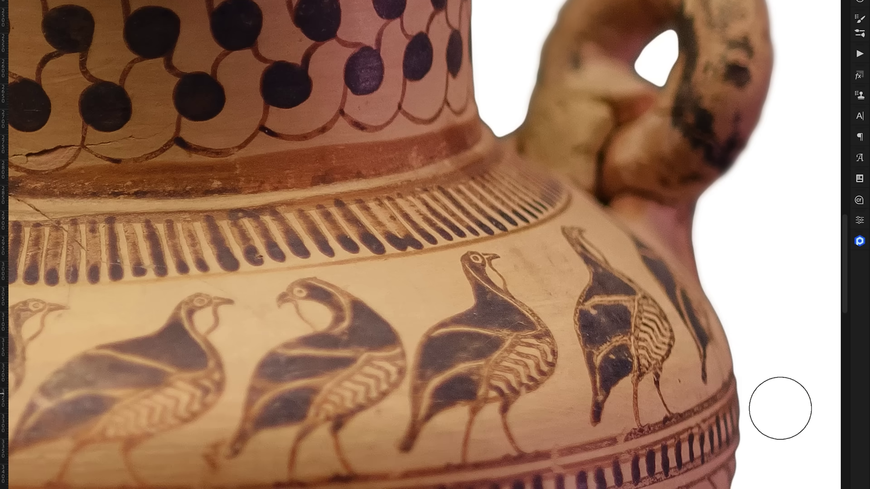
scroll(778, 379, "down", 7)
scroll(482, 406, "down", 10)
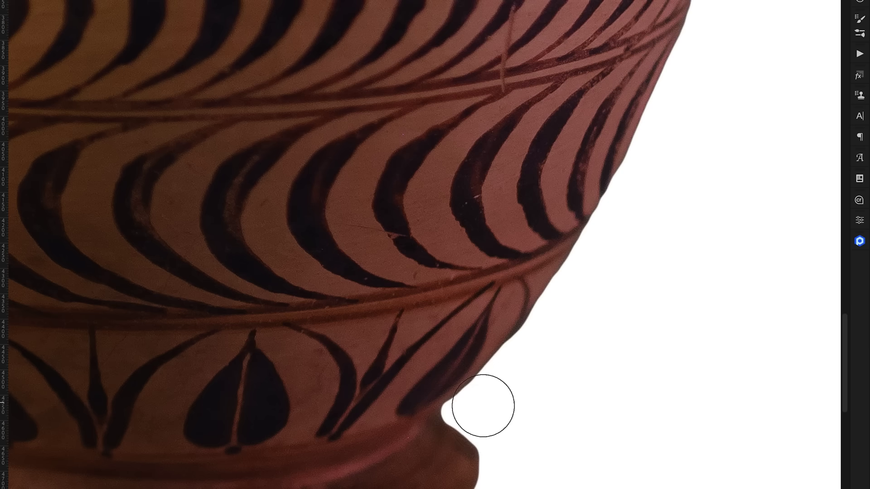
scroll(481, 469, "down", 4)
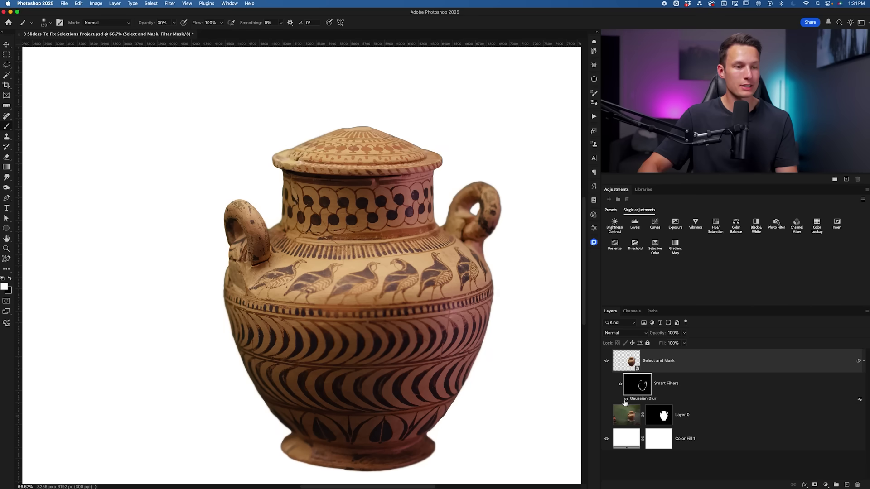
Target the Select and Mask layer, zoom in on the vase, then fit the image on screen.
left_click(628, 400)
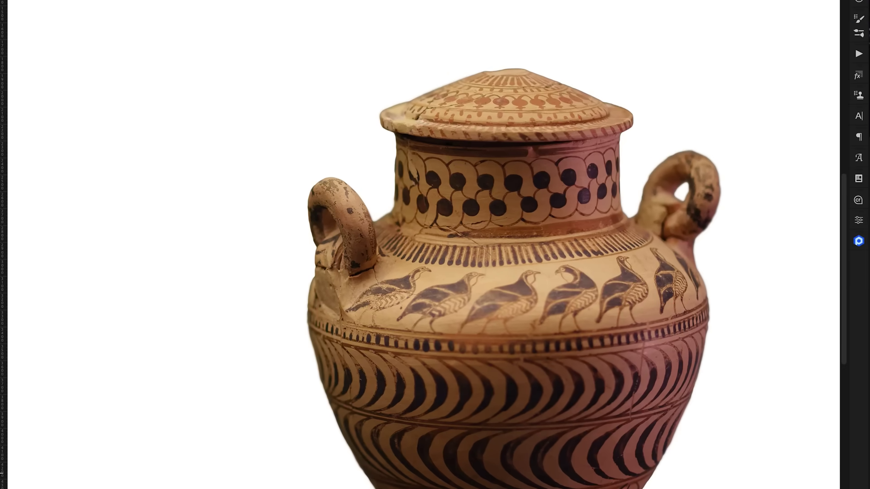
key("ctrl+plus")
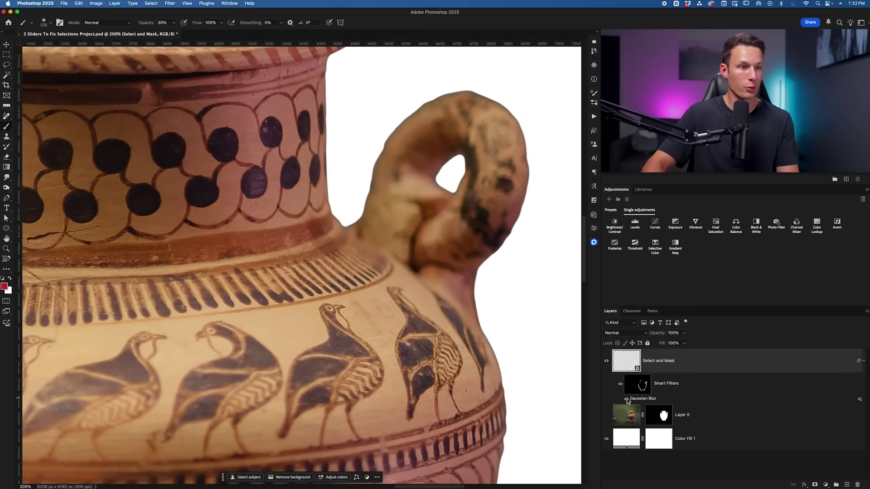
key("super+0")
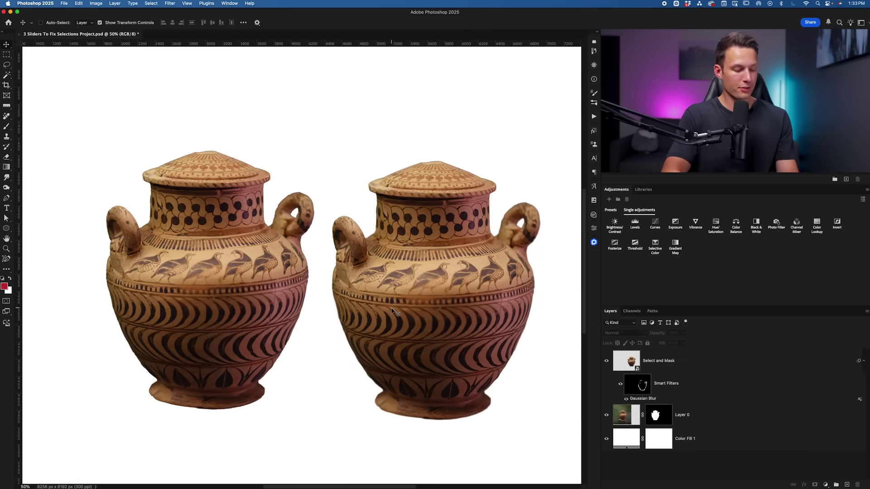
key("super+equal")
key("super+equal")
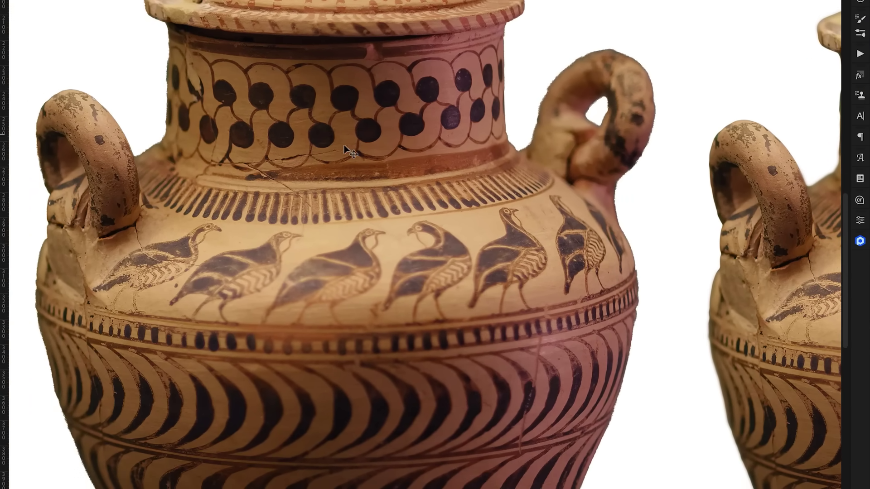
scroll(344, 145, "right", 3)
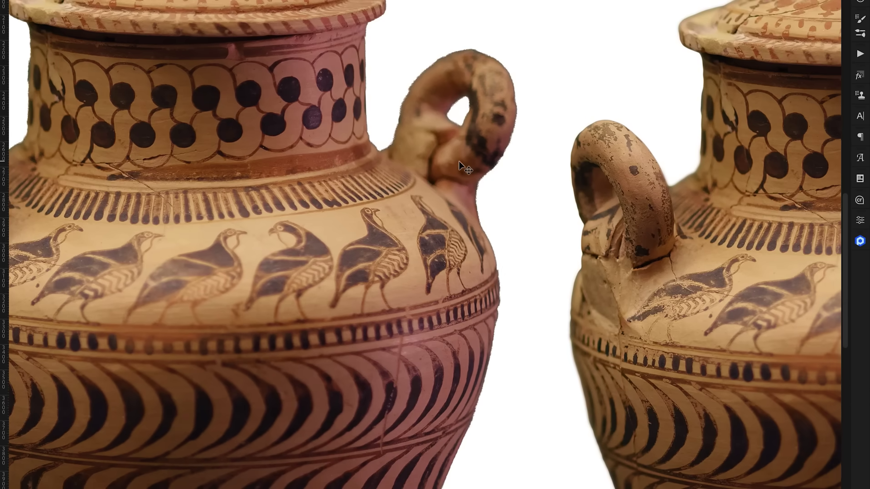
scroll(458, 161, "up", 5)
scroll(458, 162, "up", 3)
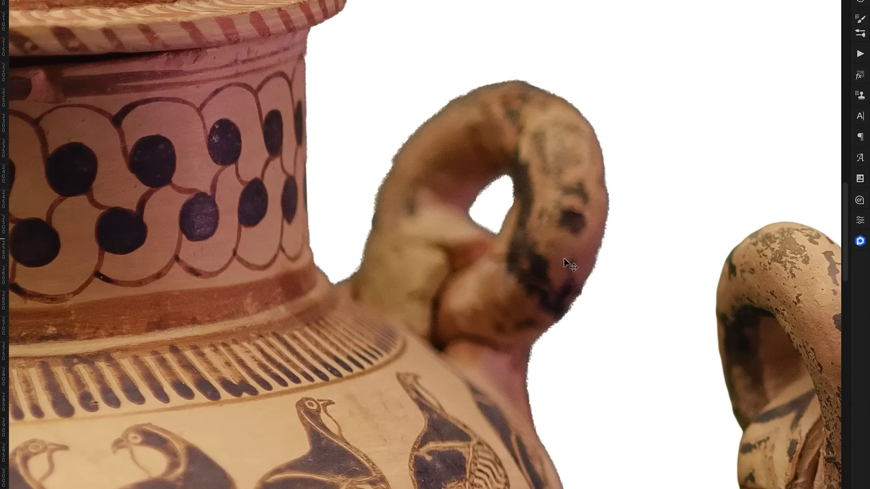
scroll(675, 290, "down", 4)
scroll(680, 297, "up", 2)
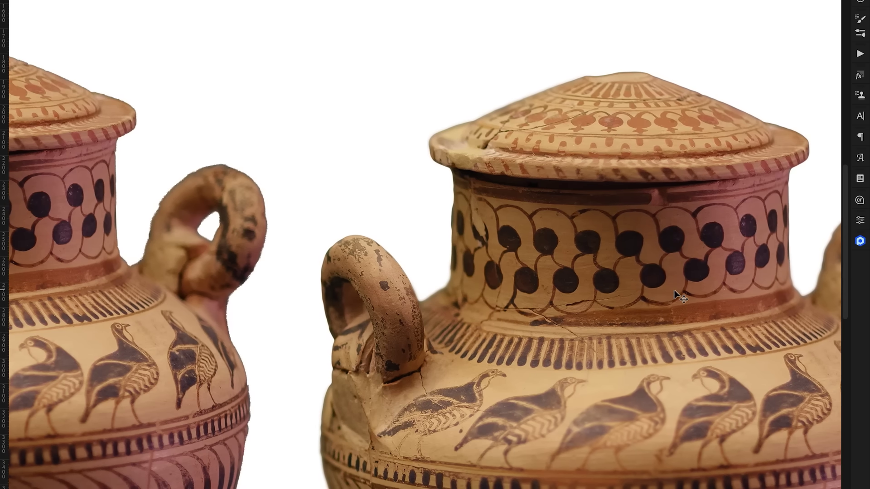
scroll(675, 290, "right", 4)
scroll(674, 291, "down", 1)
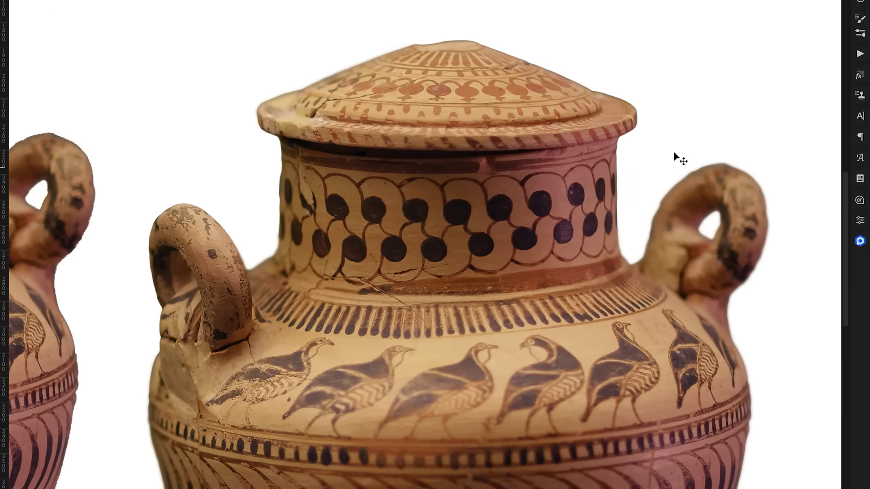
scroll(544, 327, "down", 2)
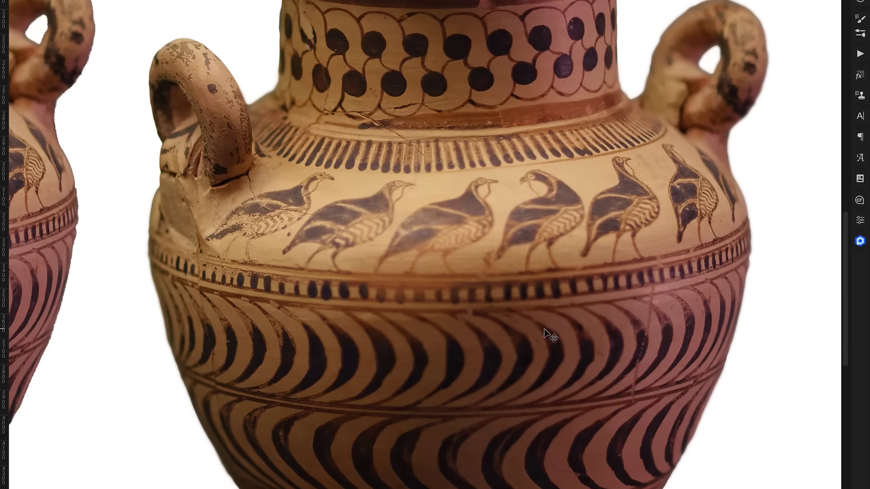
scroll(545, 329, "down", 1)
scroll(545, 328, "up", 2)
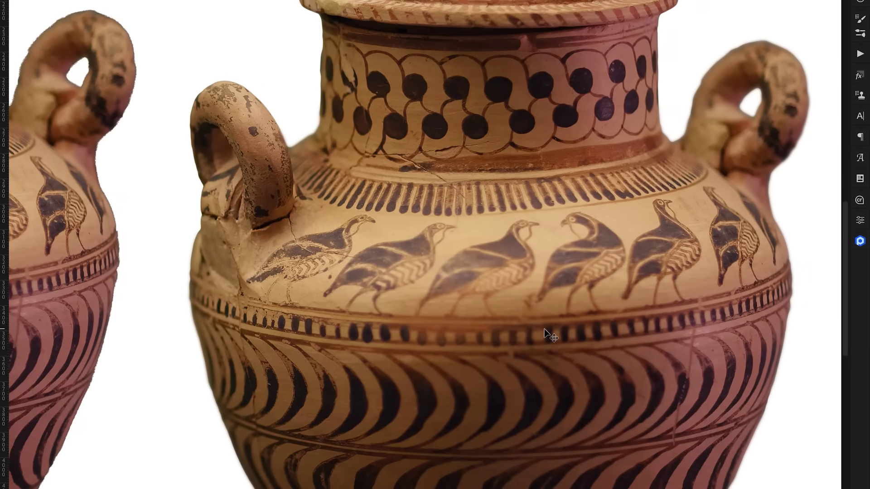
scroll(649, 297, "up", 2)
scroll(488, 304, "left", 10)
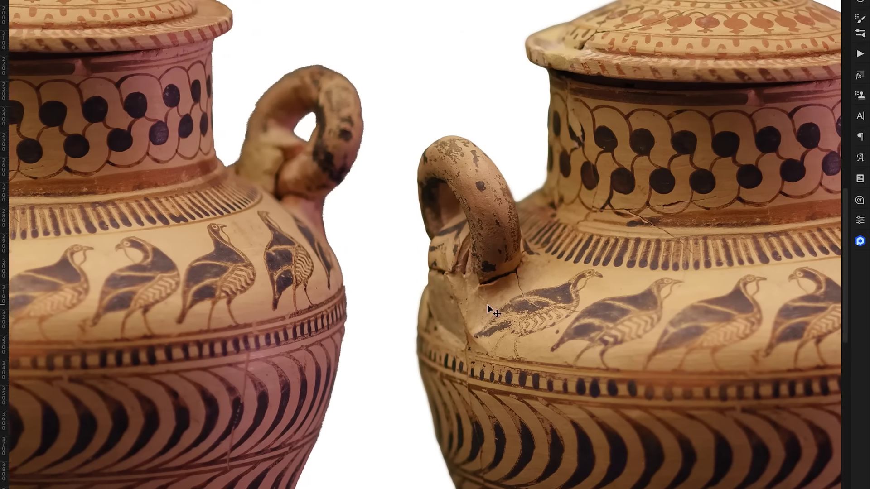
scroll(488, 304, "right", 10)
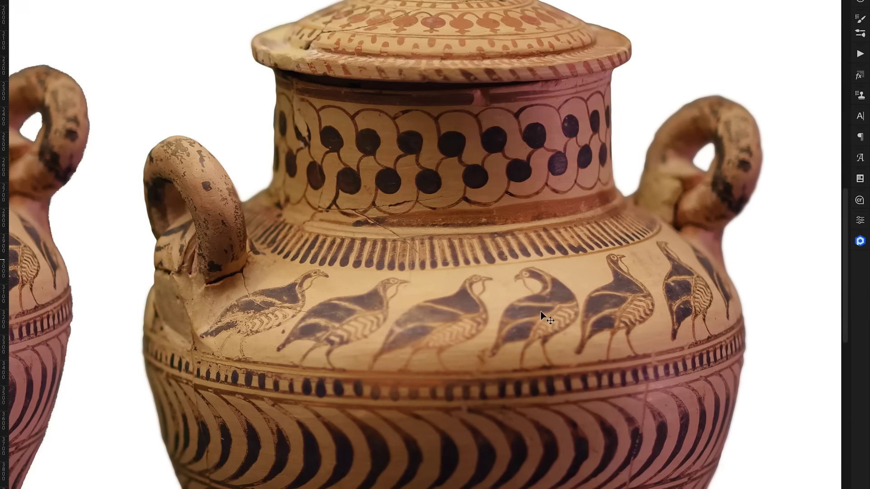
scroll(611, 309, "right", 6)
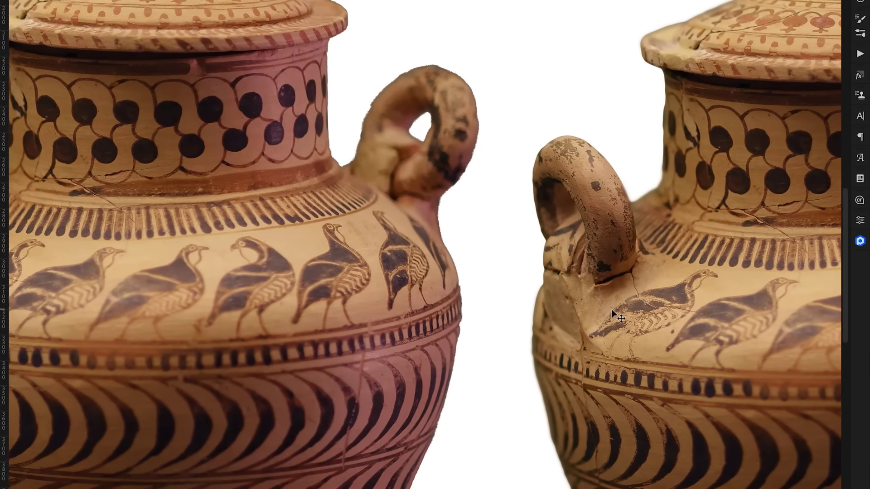
scroll(611, 309, "left", 3)
scroll(612, 313, "left", 3)
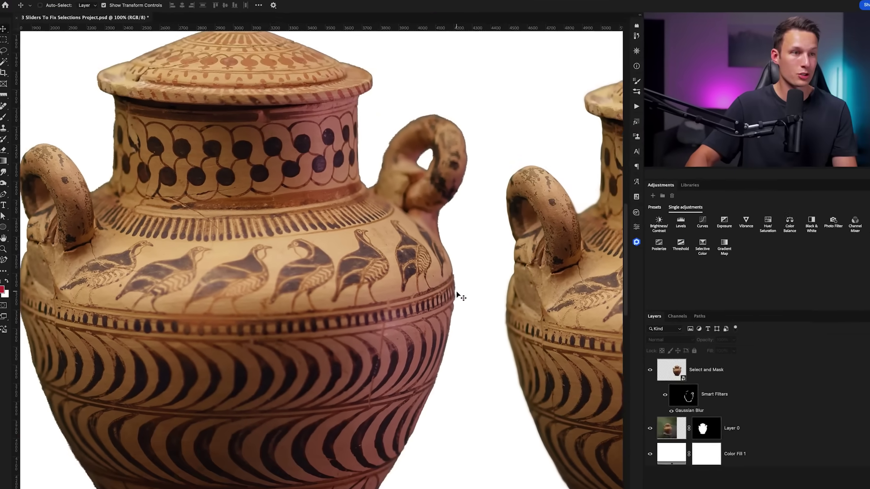